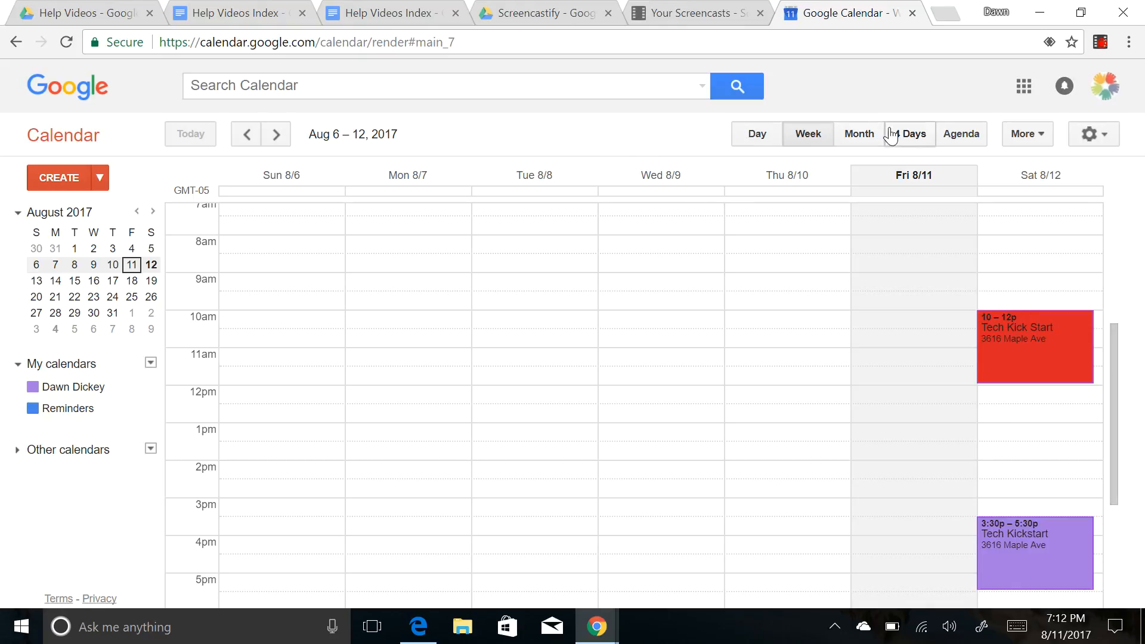
# - Switch from Day to Week and settle on the August 2017 month view
pyautogui.click(756, 142)
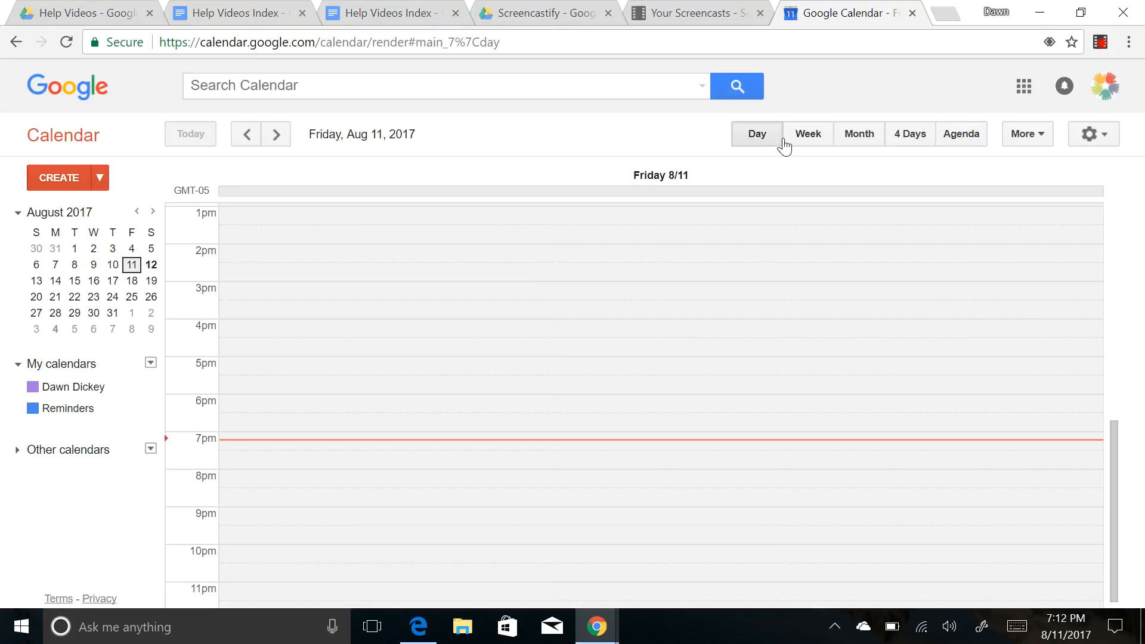
pyautogui.click(814, 139)
pyautogui.click(860, 141)
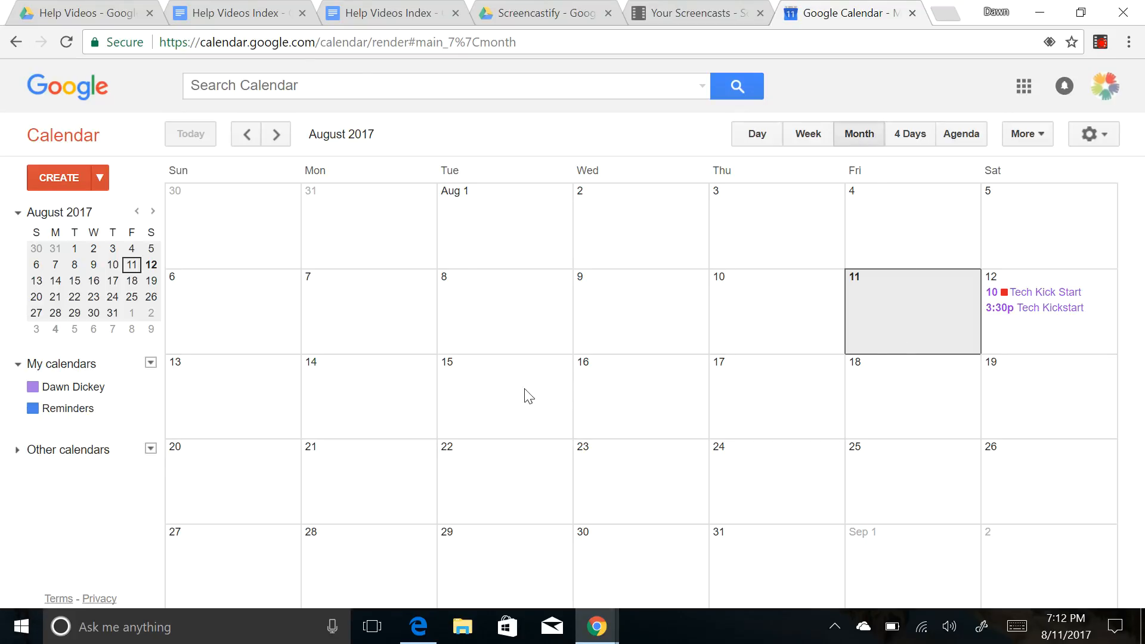
# - Try starting an event on Monday, August 14, view its details page, then return to the month
pyautogui.click(368, 384)
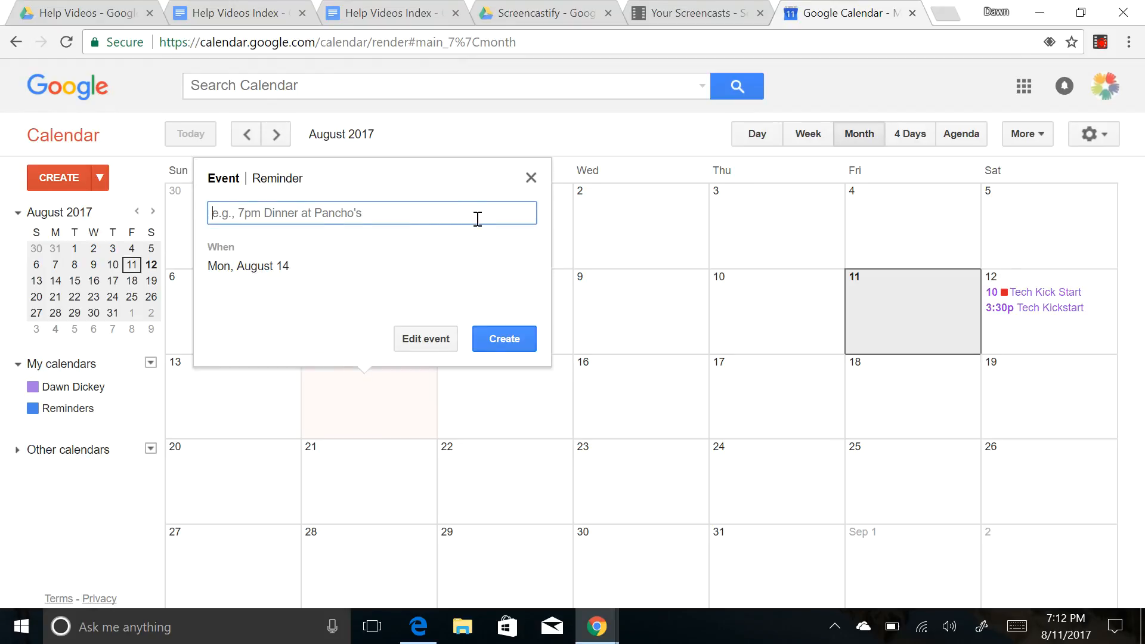
pyautogui.click(436, 344)
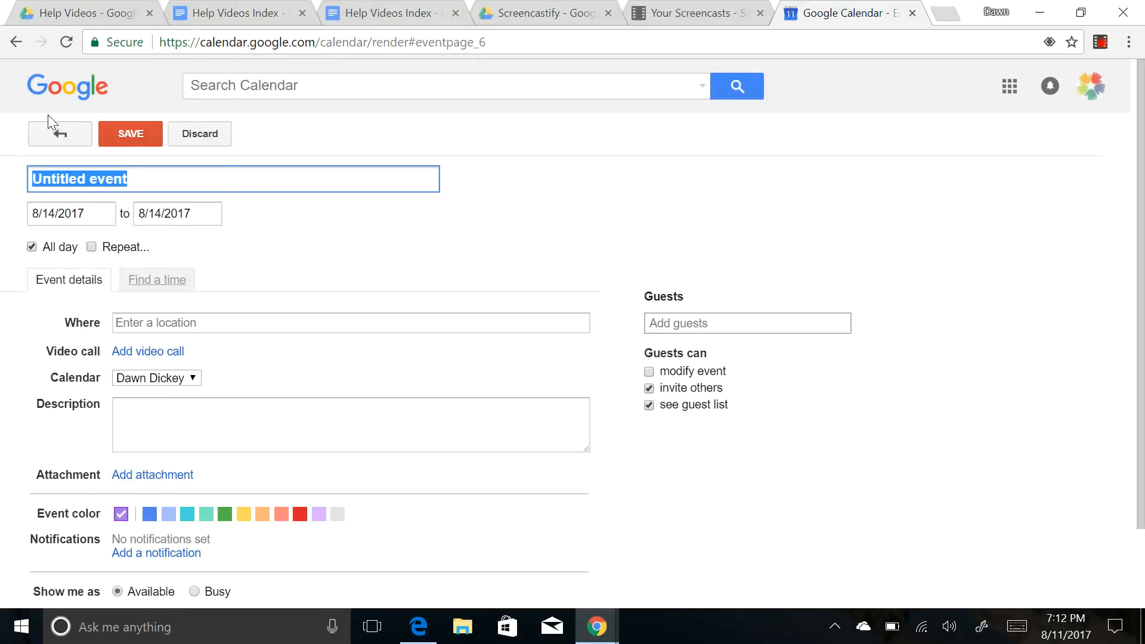
pyautogui.click(59, 139)
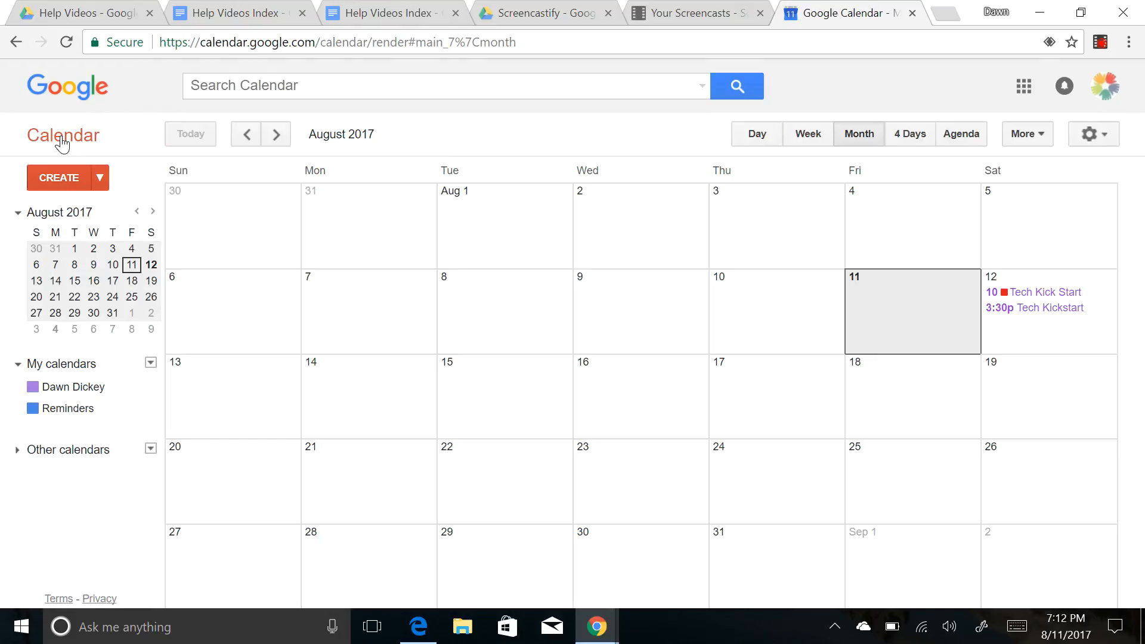
# - Abandon a Create-button event and start a quick event on Thursday, August 17 instead
pyautogui.click(58, 178)
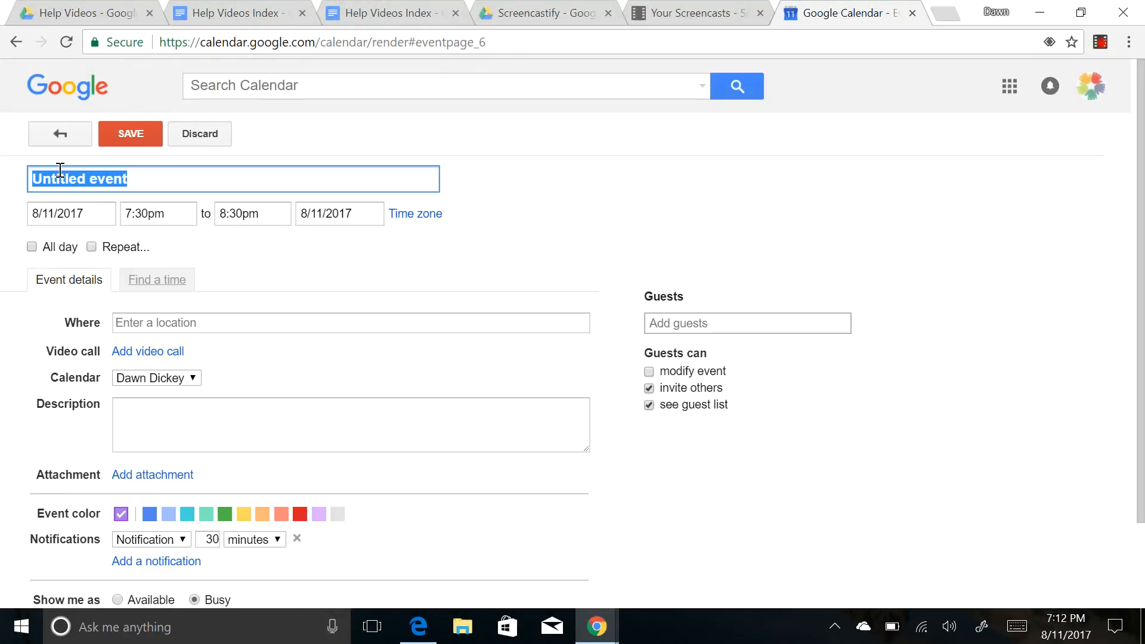
pyautogui.click(99, 212)
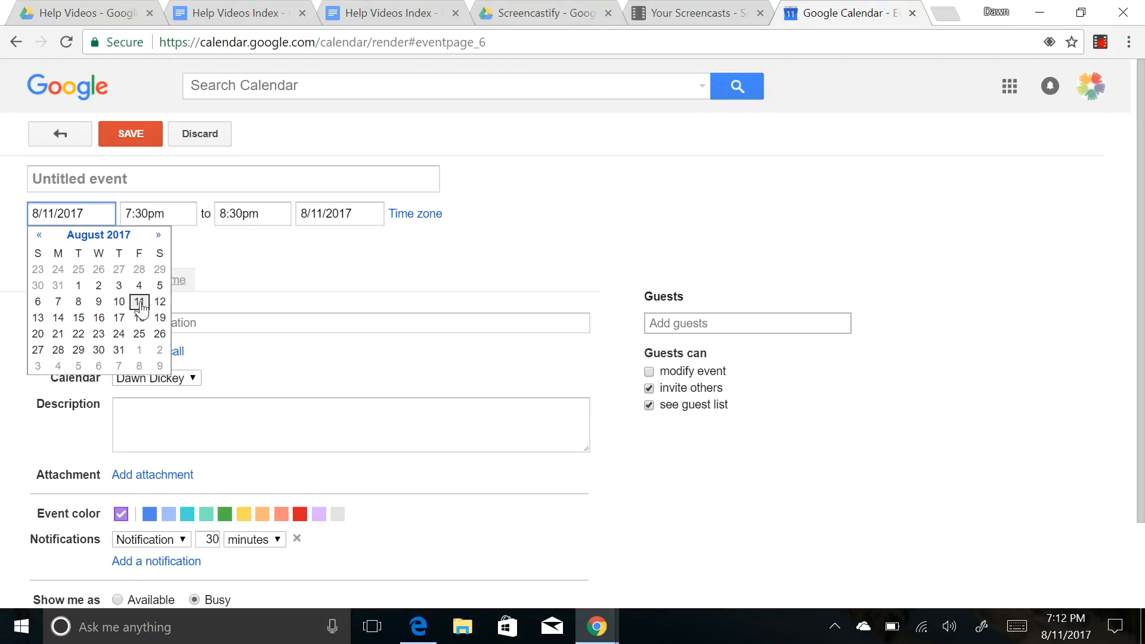
pyautogui.click(68, 141)
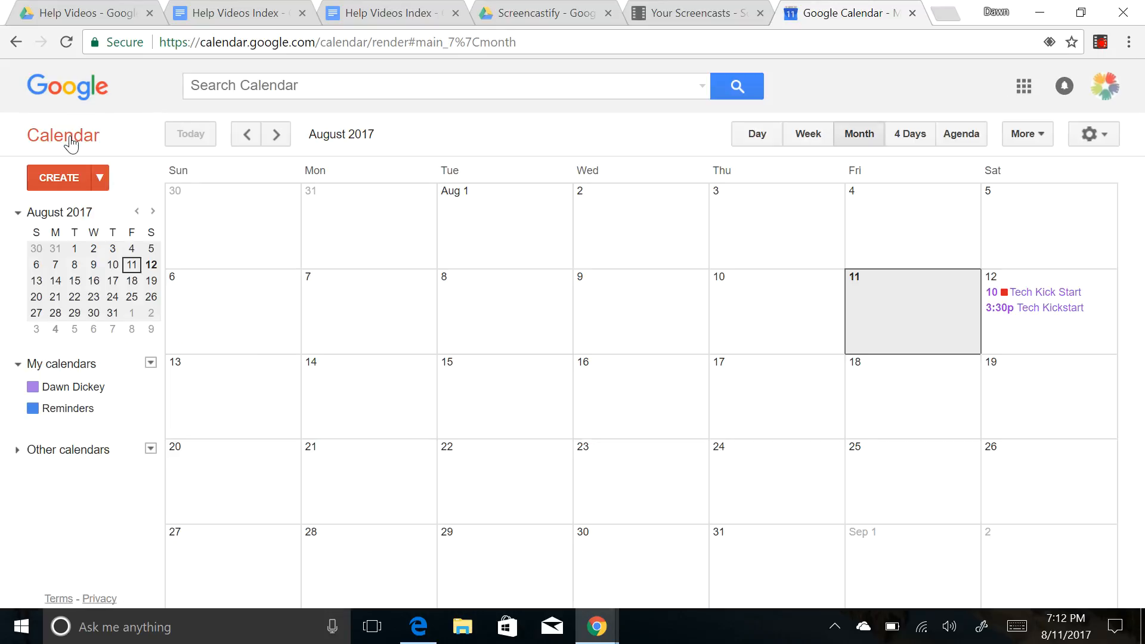
pyautogui.click(756, 386)
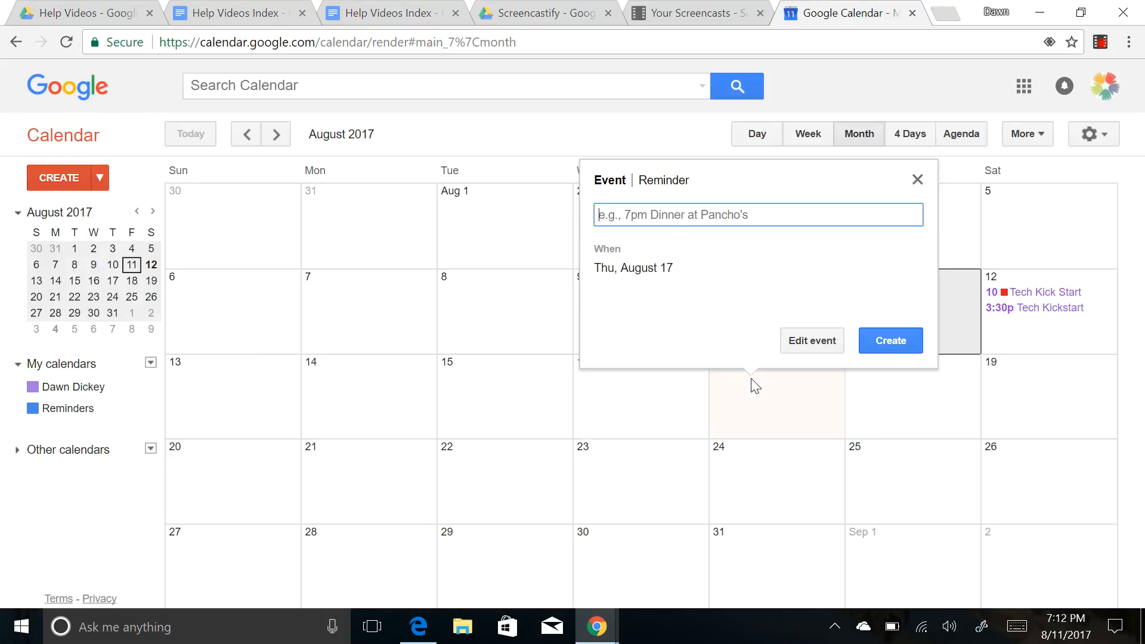
# - Open full details for the August 17 event and title it 'Chemistry Kickstart', correcting typos
pyautogui.click(811, 340)
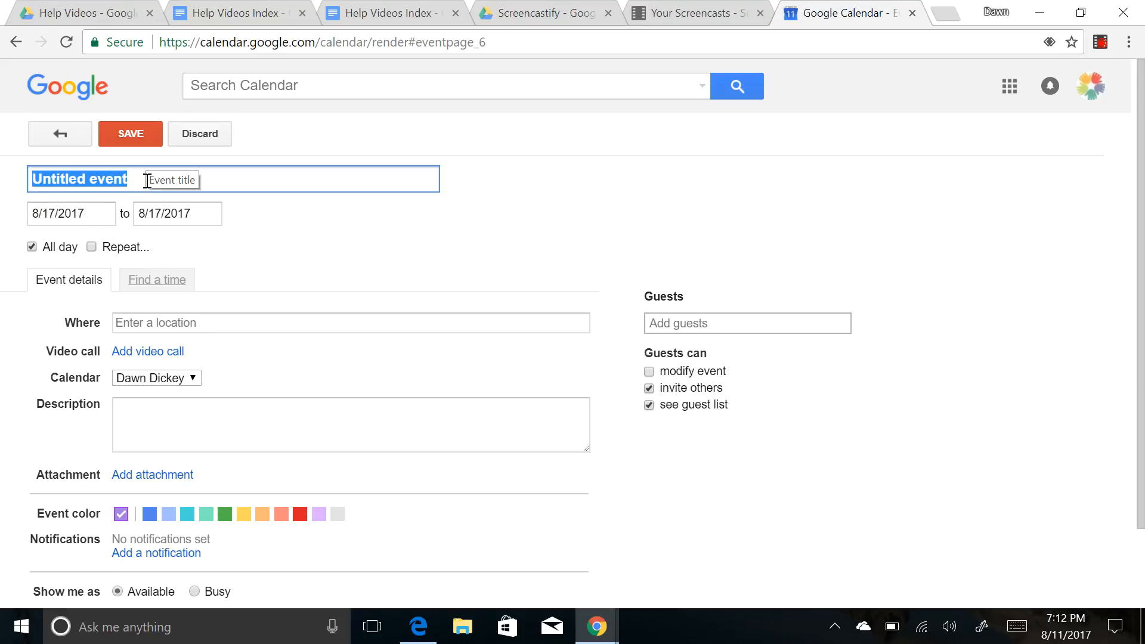
pyautogui.write('N')
pyautogui.press('BackSpace')
pyautogui.write('Chemis')
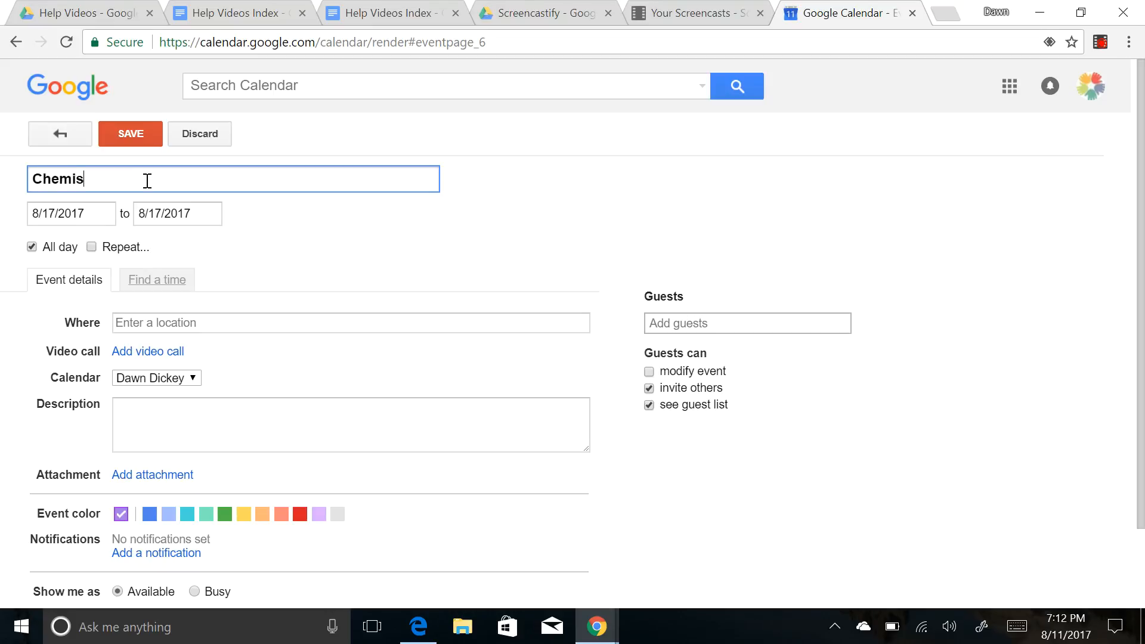
pyautogui.write('try Kickstart')
pyautogui.press('BackSpace')
pyautogui.press('BackSpace')
pyautogui.press('BackSpace')
pyautogui.press('BackSpace')
pyautogui.write('tart')
# - Turn off All day and set the event to run from 3:30pm to 5:30pm
pyautogui.click(32, 247)
pyautogui.click(153, 214)
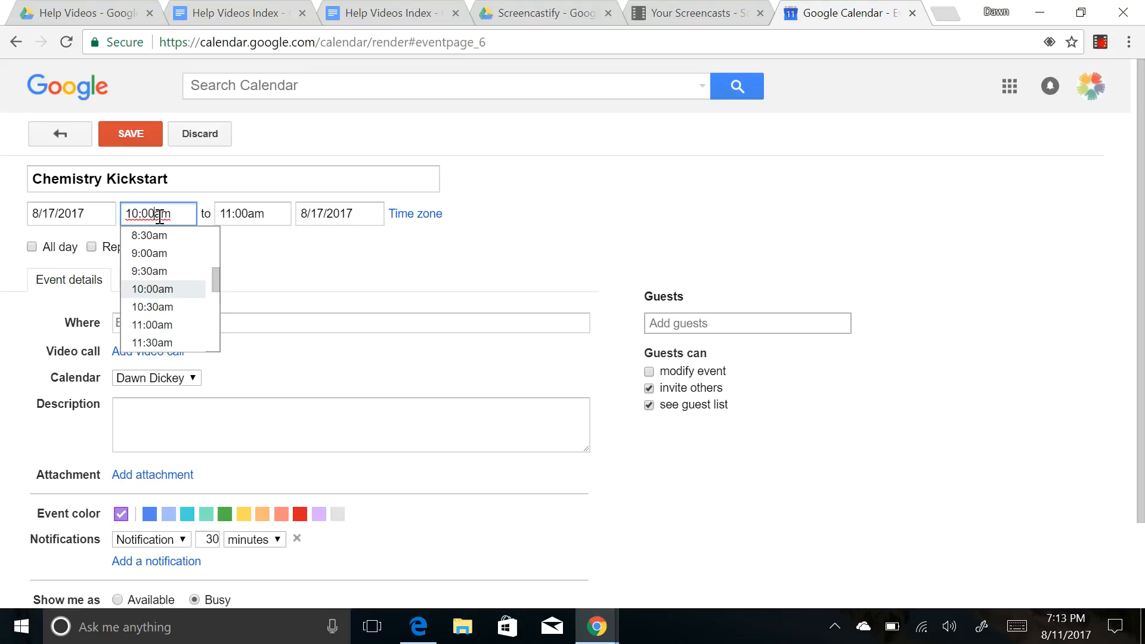
pyautogui.scroll(-2, 216, 316)
pyautogui.scroll(-2, 203, 317)
pyautogui.click(182, 272)
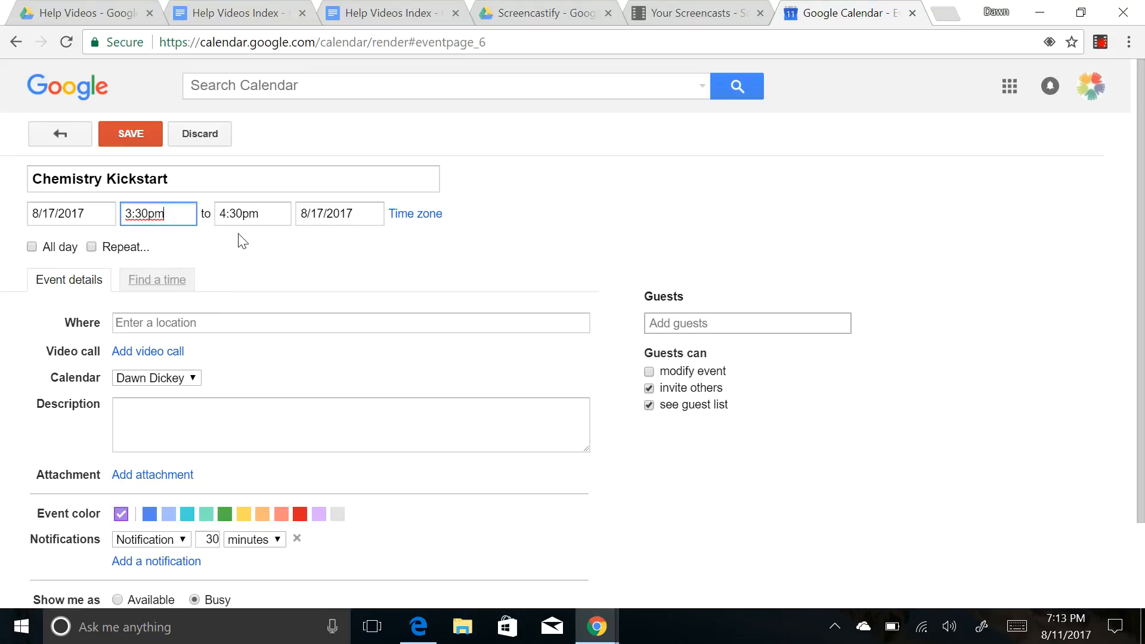
pyautogui.click(260, 213)
pyautogui.click(257, 306)
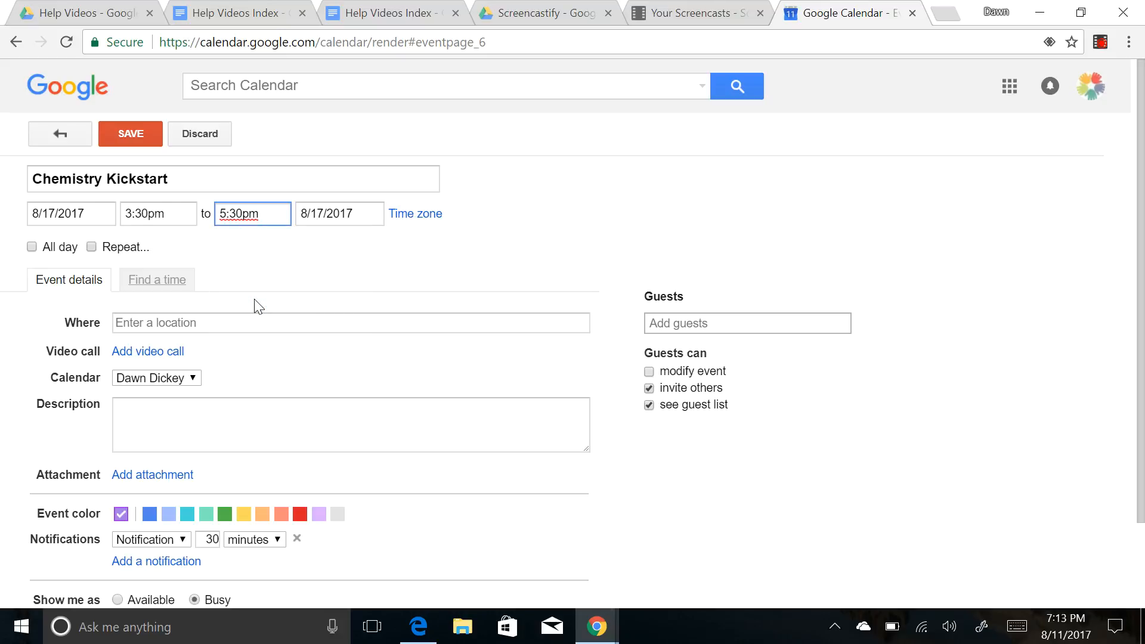
pyautogui.click(124, 327)
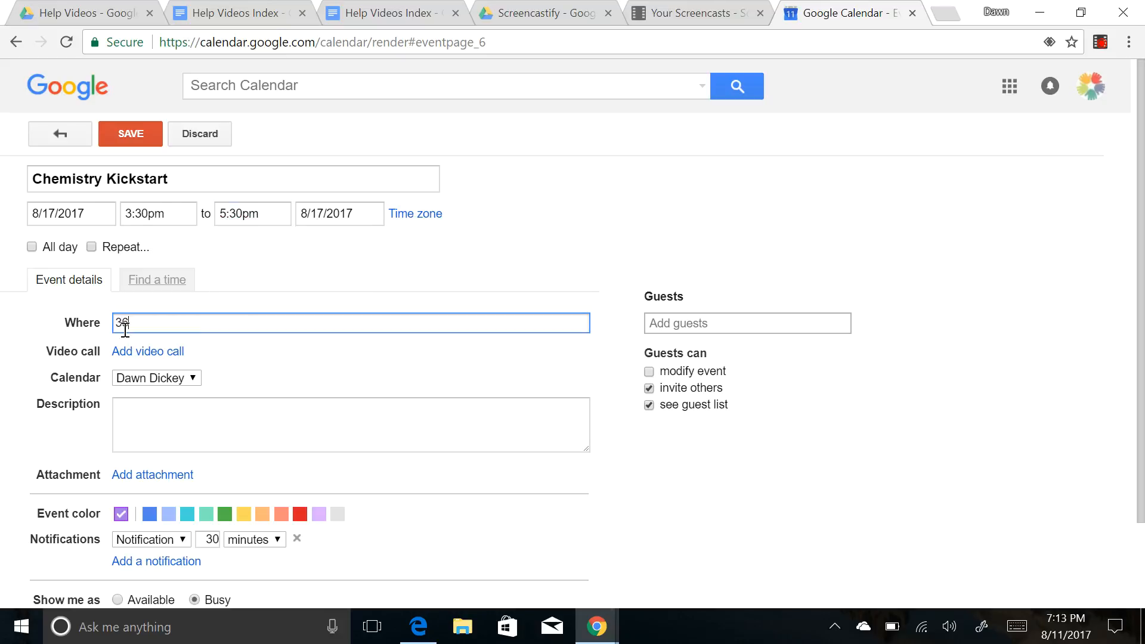
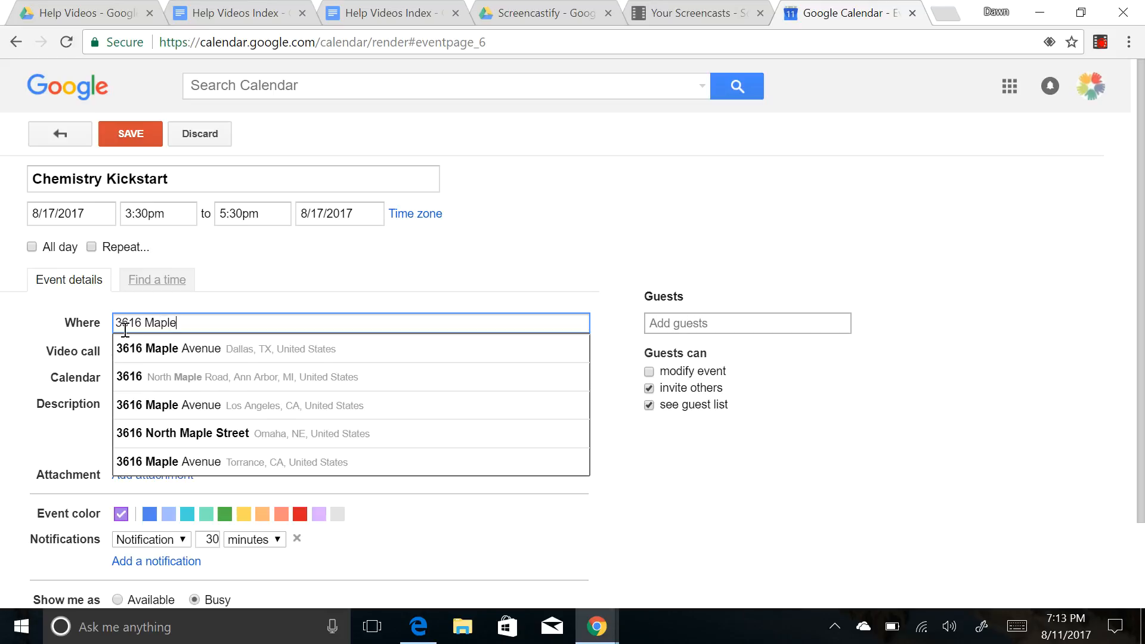
pyautogui.click(138, 349)
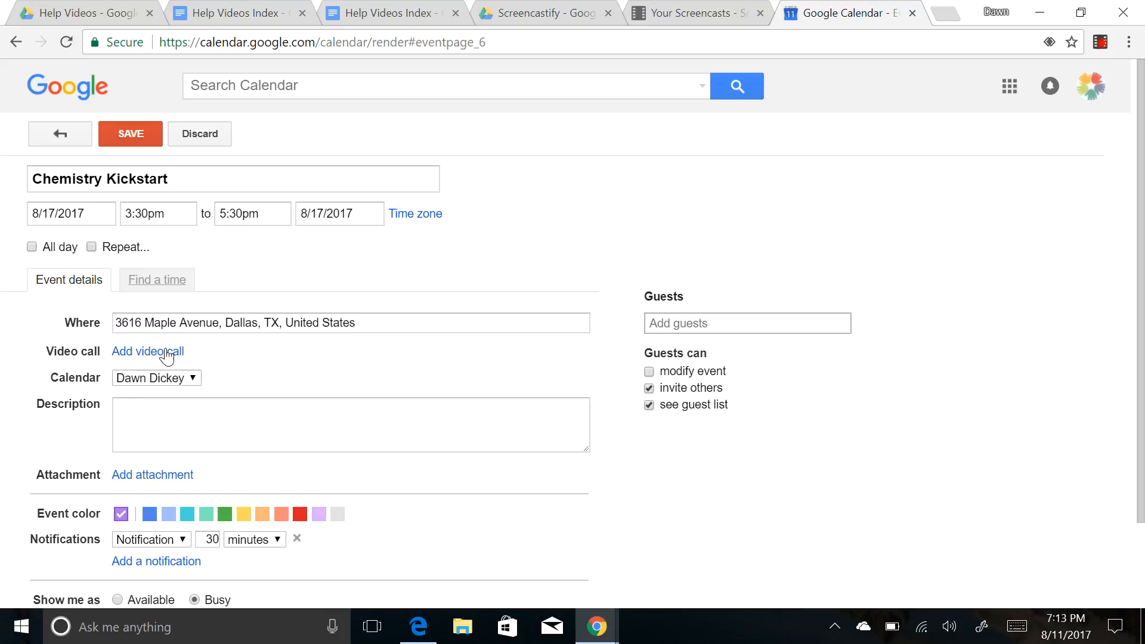
pyautogui.click(146, 418)
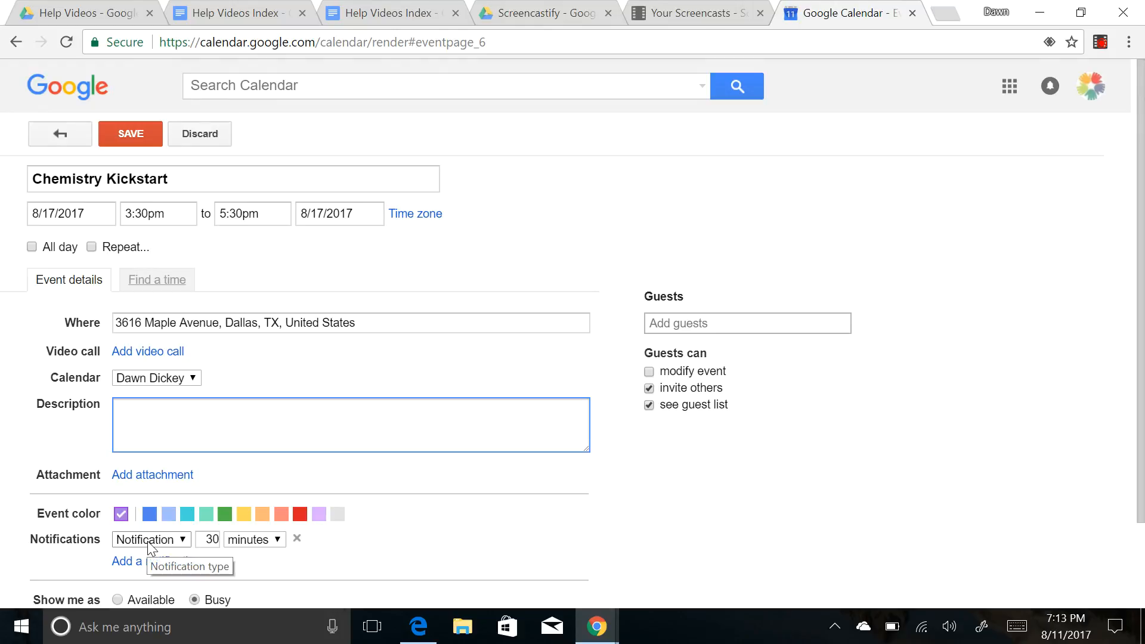
# - Add a guest's email address, remove that guest, and stop guests seeing the guest list
pyautogui.click(664, 329)
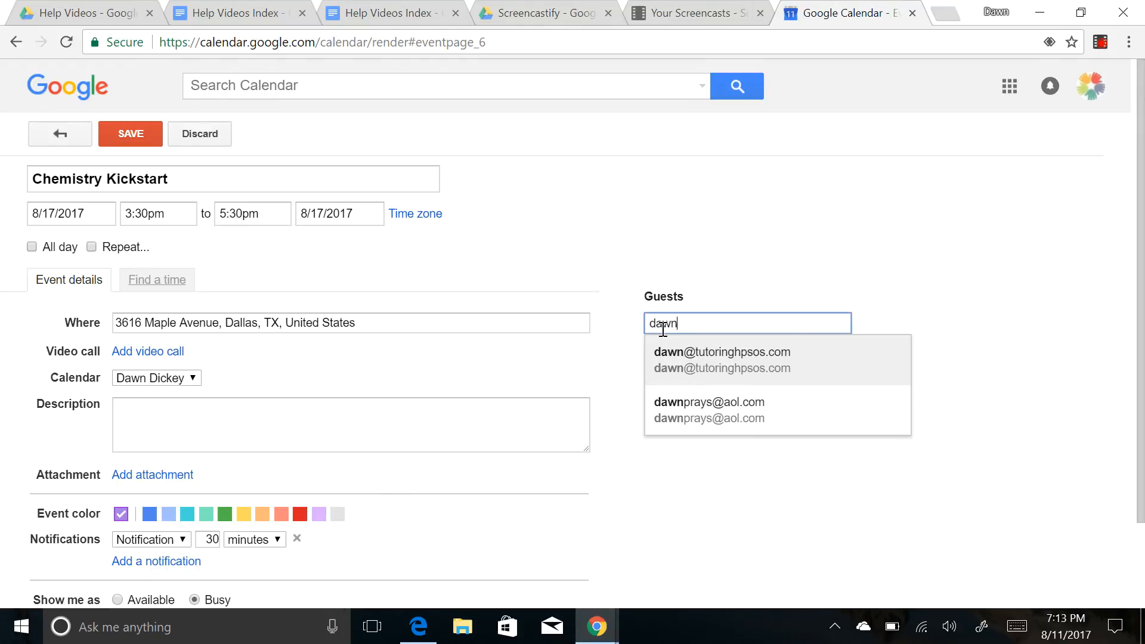
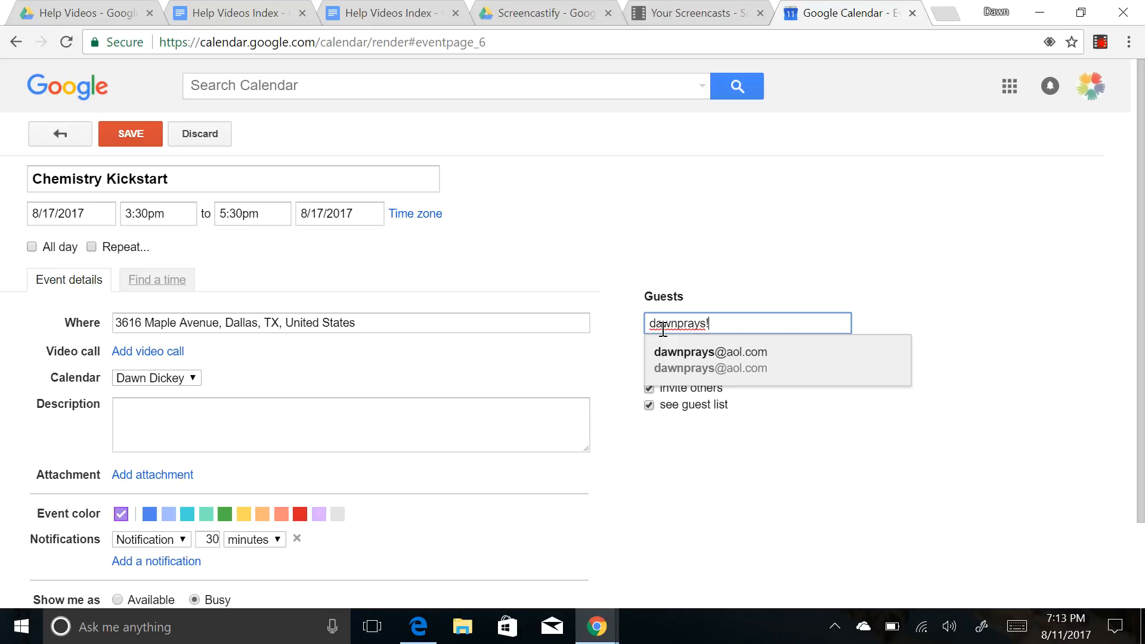
pyautogui.press('Return')
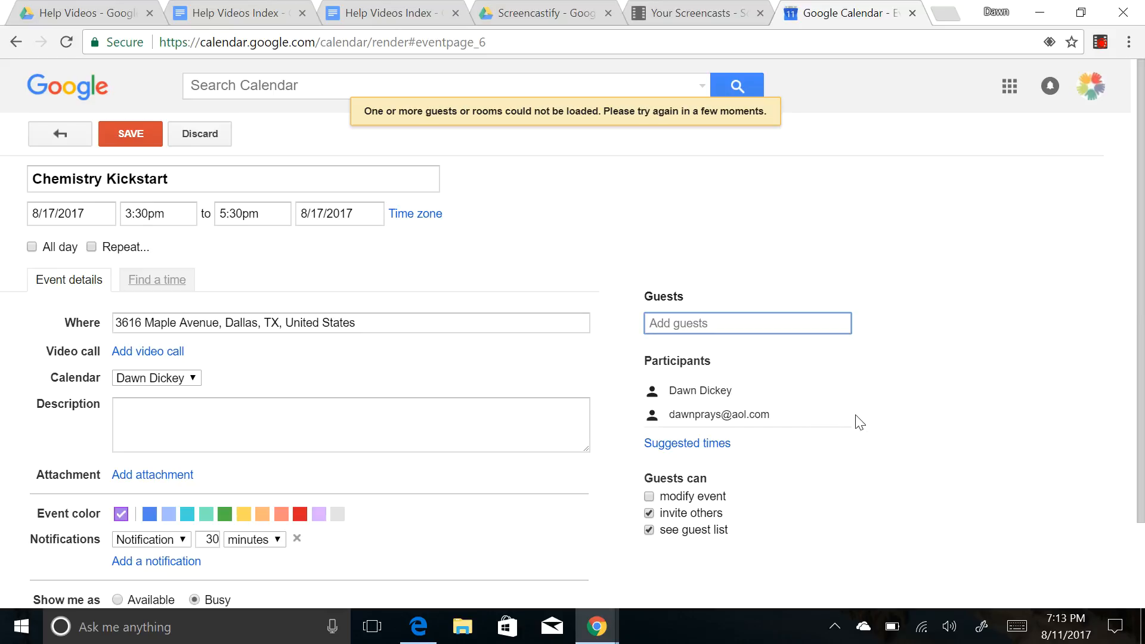
pyautogui.click(842, 417)
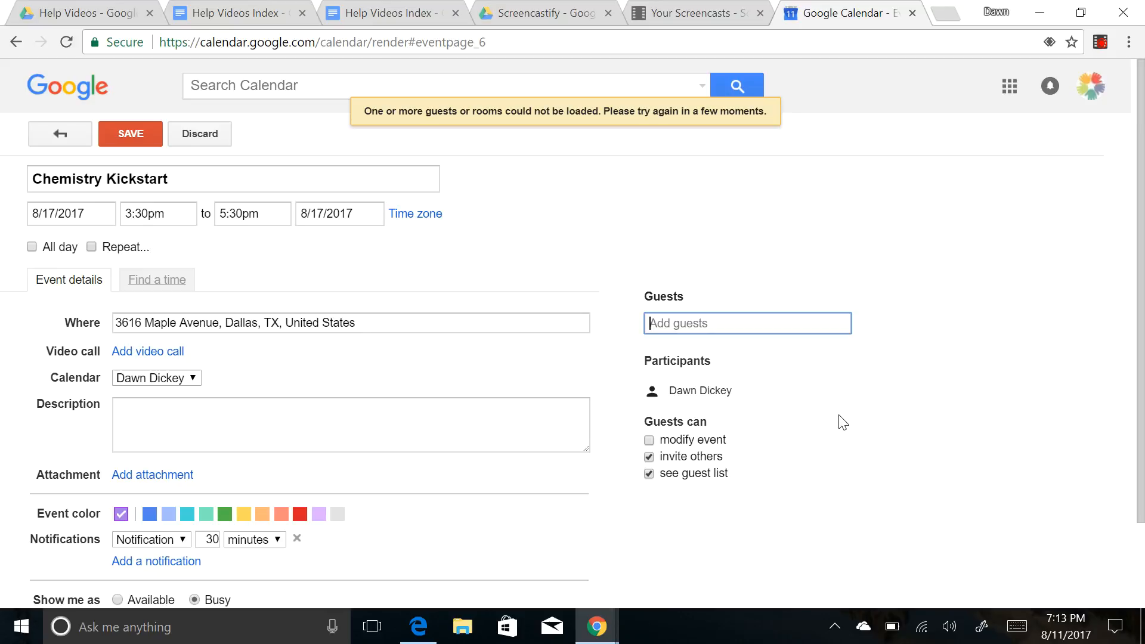
pyautogui.click(649, 474)
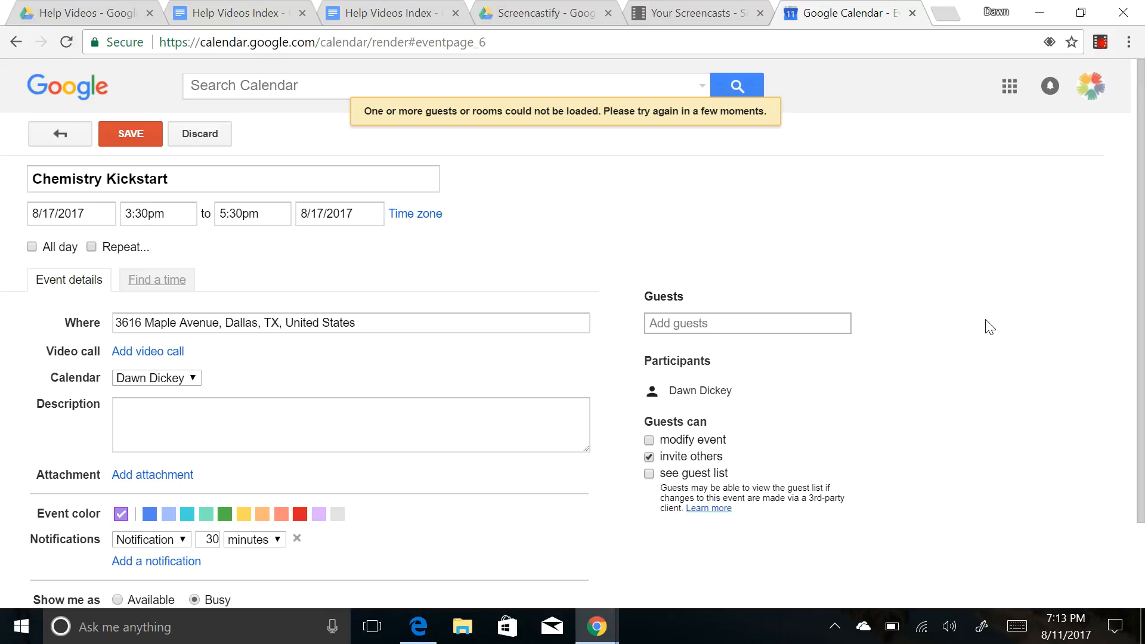
# - Return to the top of the event page and save Chemistry Kickstart
pyautogui.moveTo(1140, 318); pyautogui.dragTo(1142, 387)
pyautogui.scroll(2, 1139, 358)
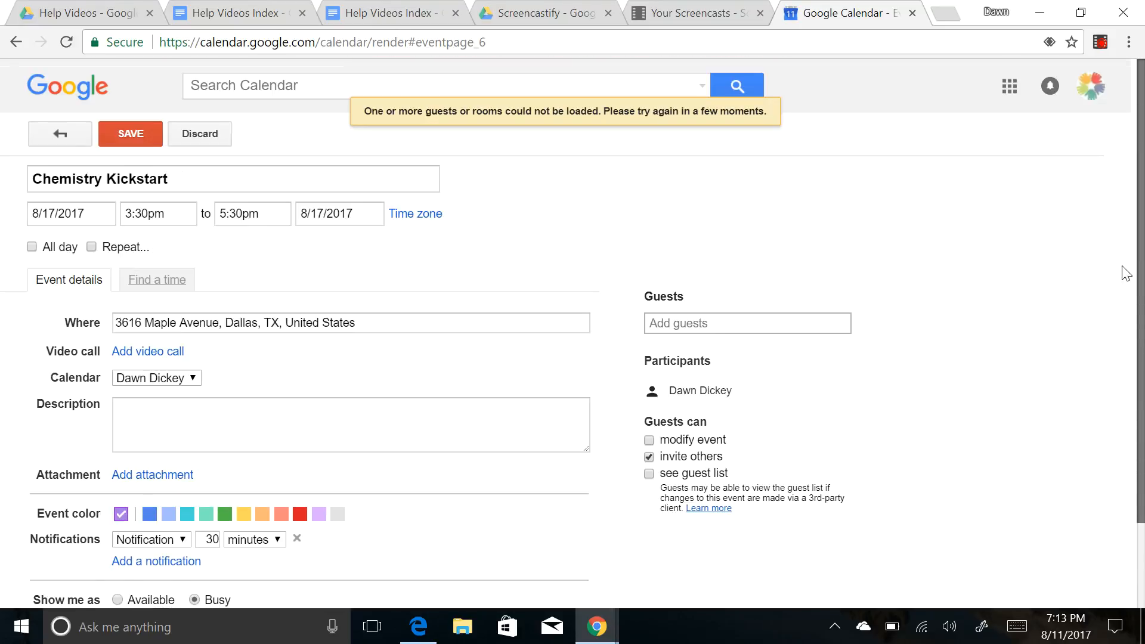
pyautogui.click(131, 135)
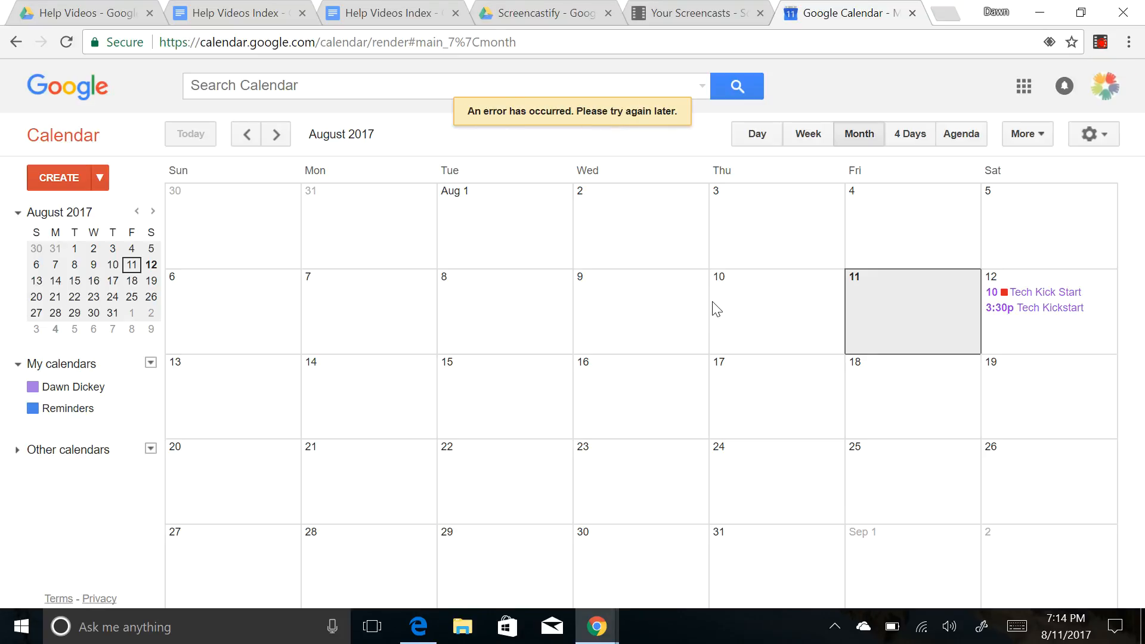
# - Drag Chemistry Kickstart from Thursday the 17th onto Wednesday the 16th, then back to the 17th
pyautogui.moveTo(768, 388); pyautogui.dragTo(628, 394)
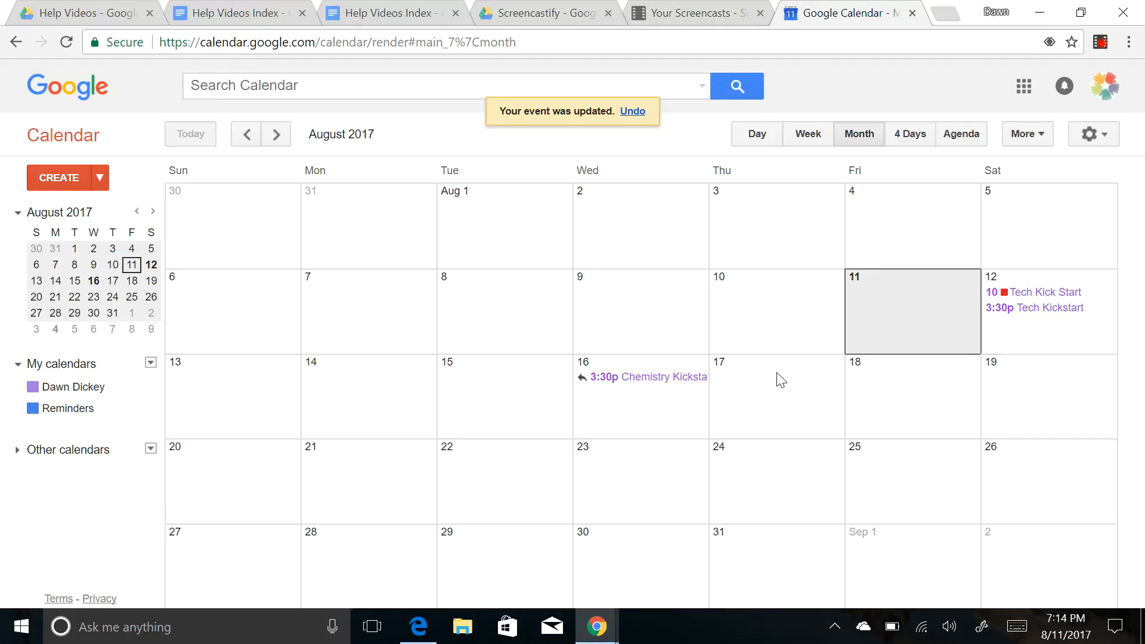
pyautogui.moveTo(655, 384); pyautogui.dragTo(793, 396)
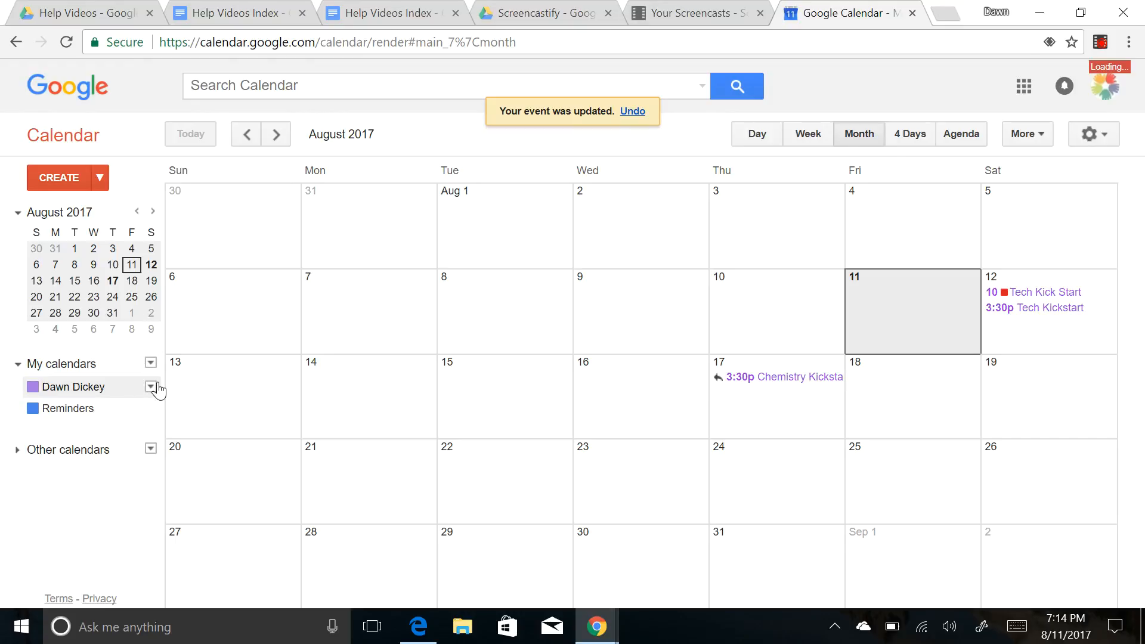
# - Hide the personal calendar's events, open its Share this Calendar settings, and review permission levels
pyautogui.click(143, 390)
pyautogui.click(151, 387)
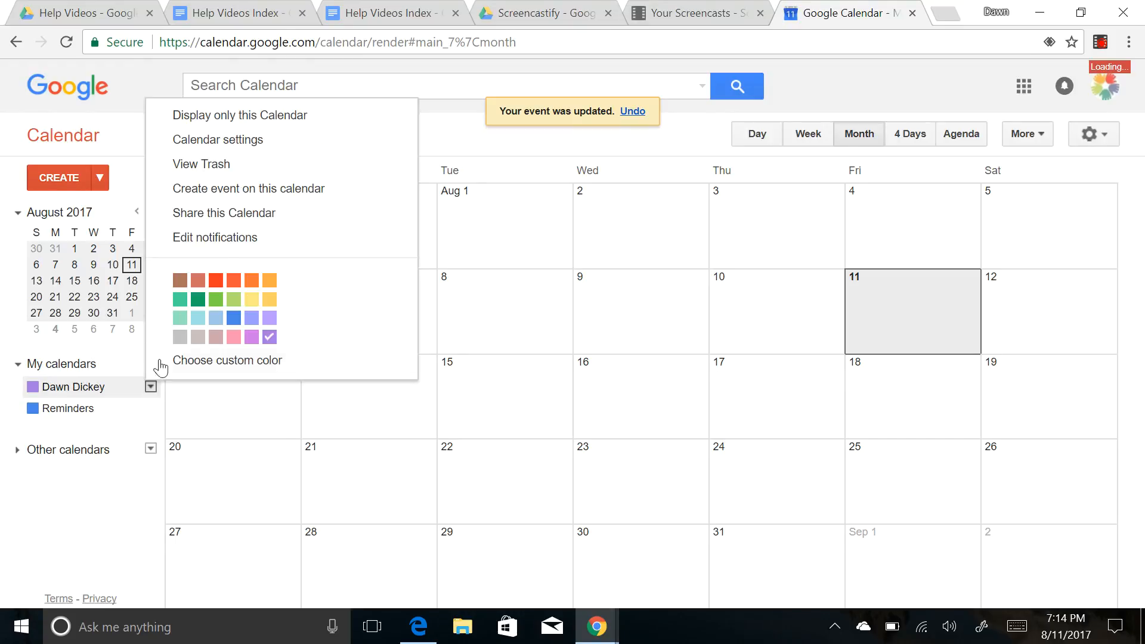
pyautogui.click(239, 213)
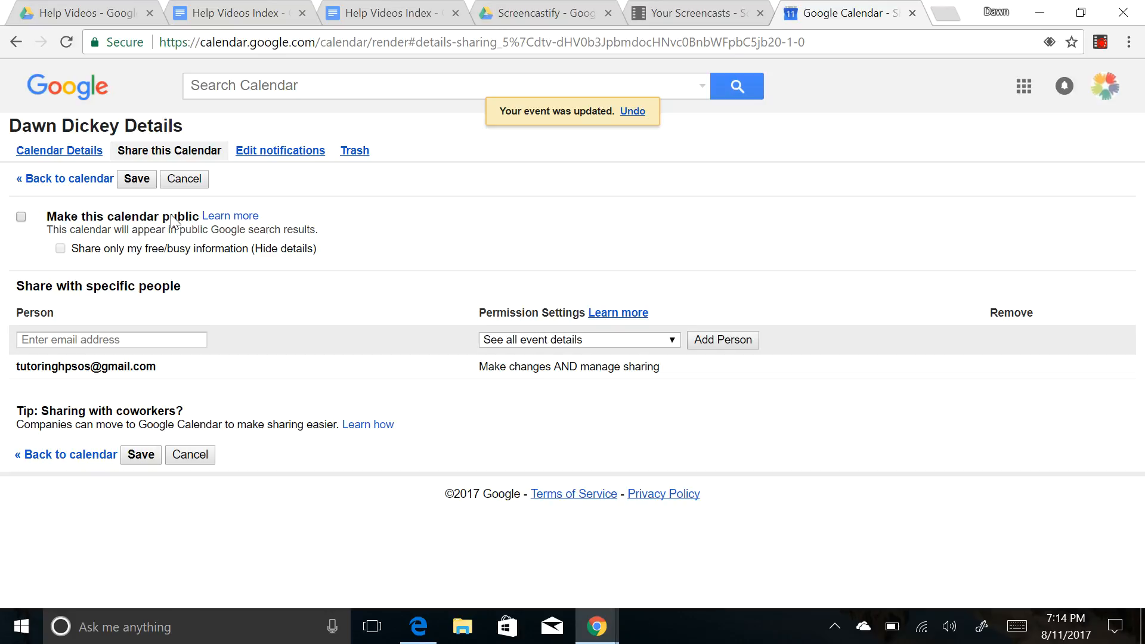
pyautogui.click(74, 338)
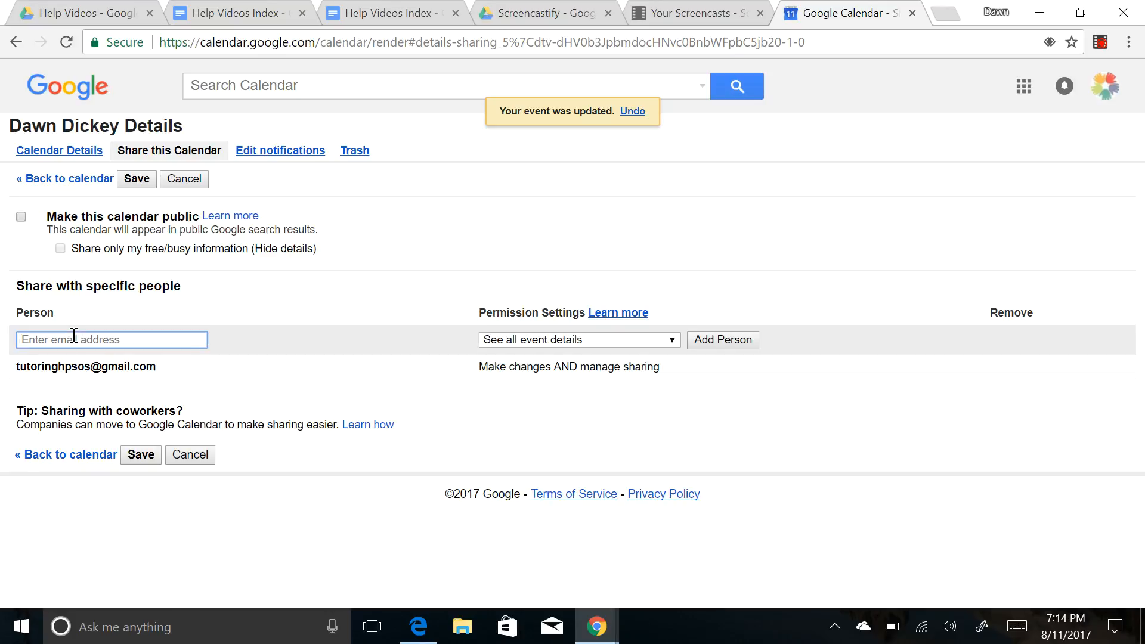
pyautogui.click(592, 338)
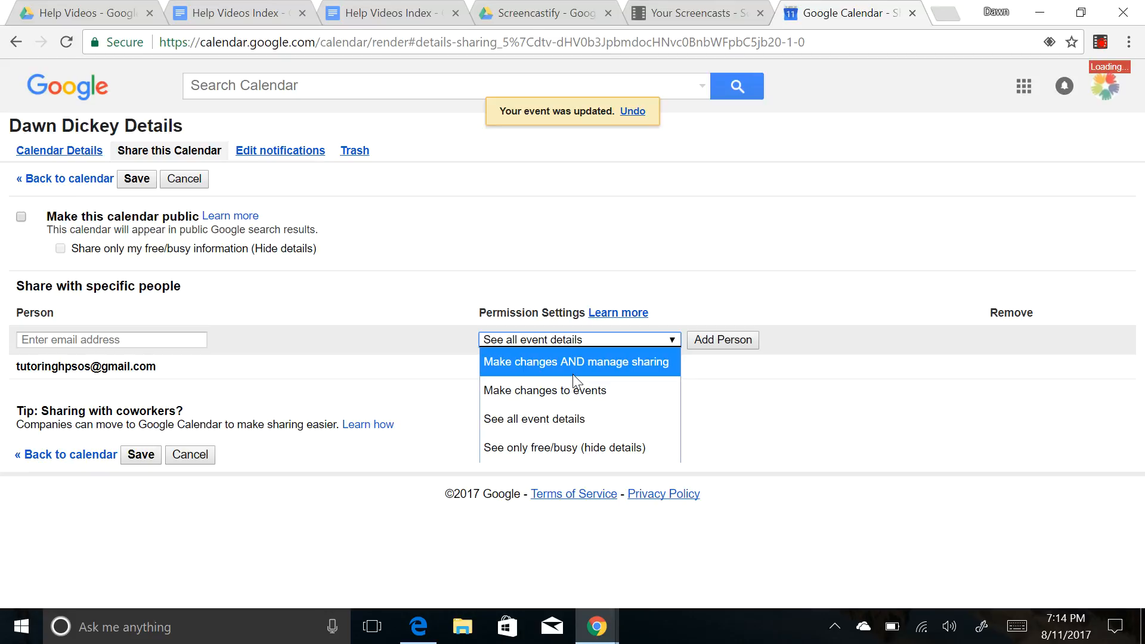
pyautogui.click(417, 259)
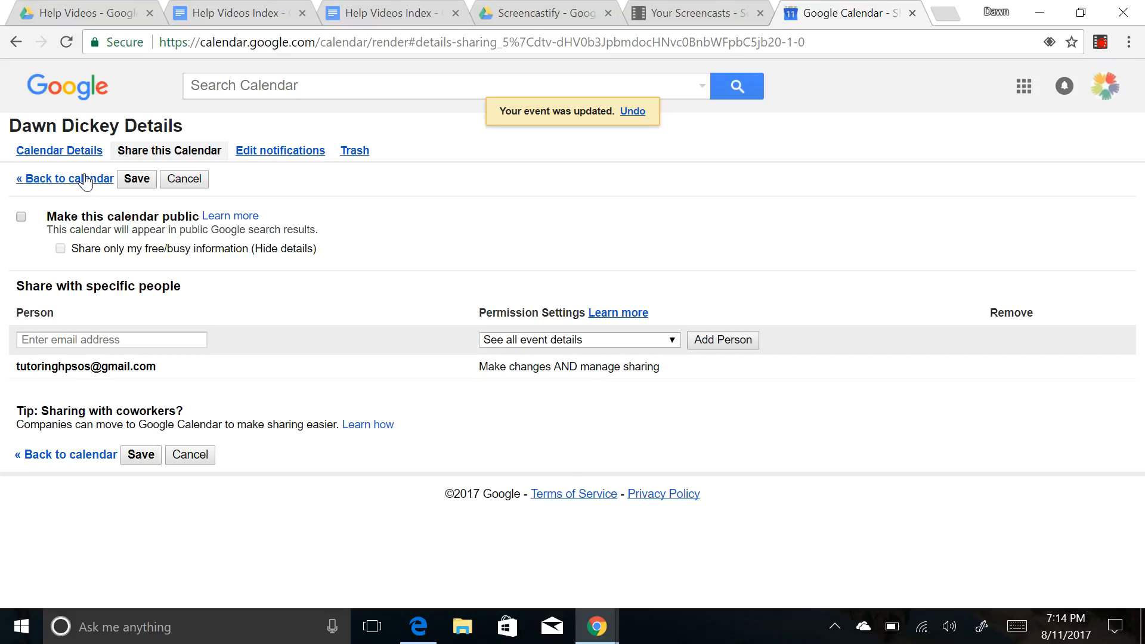
# - In default notifications, add a second reminder set to 1 day before
pyautogui.click(283, 152)
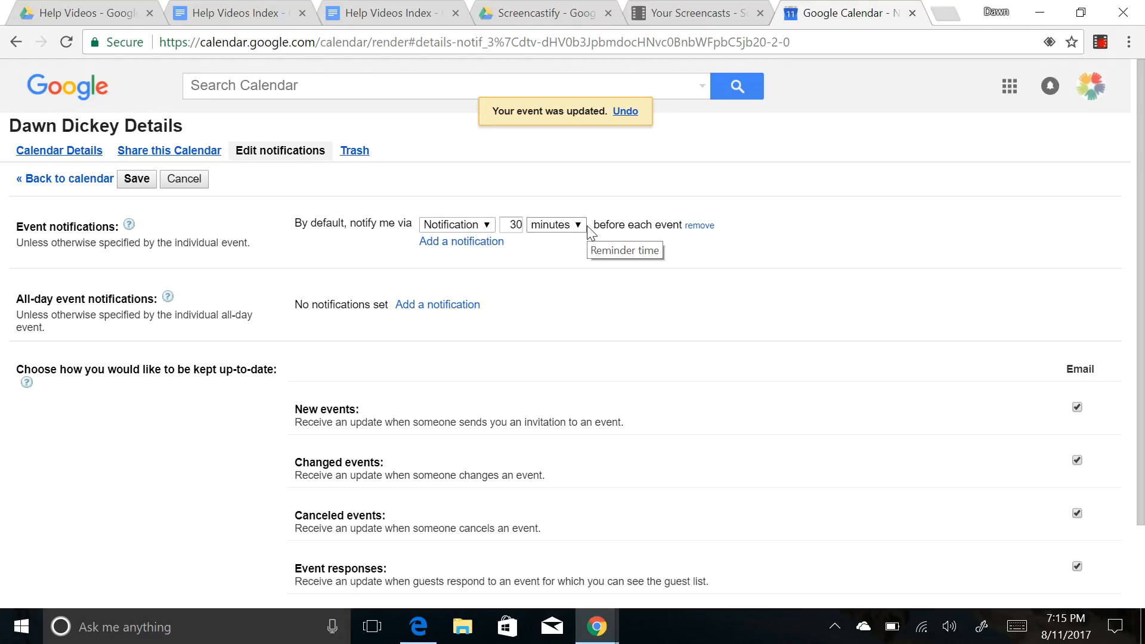
pyautogui.click(491, 243)
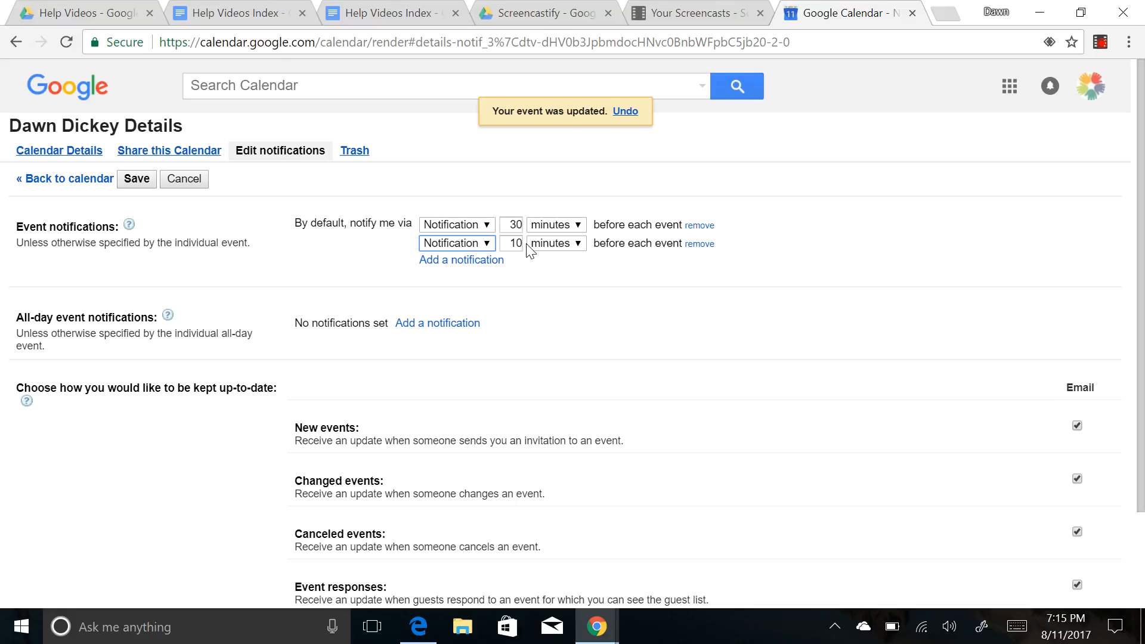
pyautogui.click(555, 243)
pyautogui.click(556, 323)
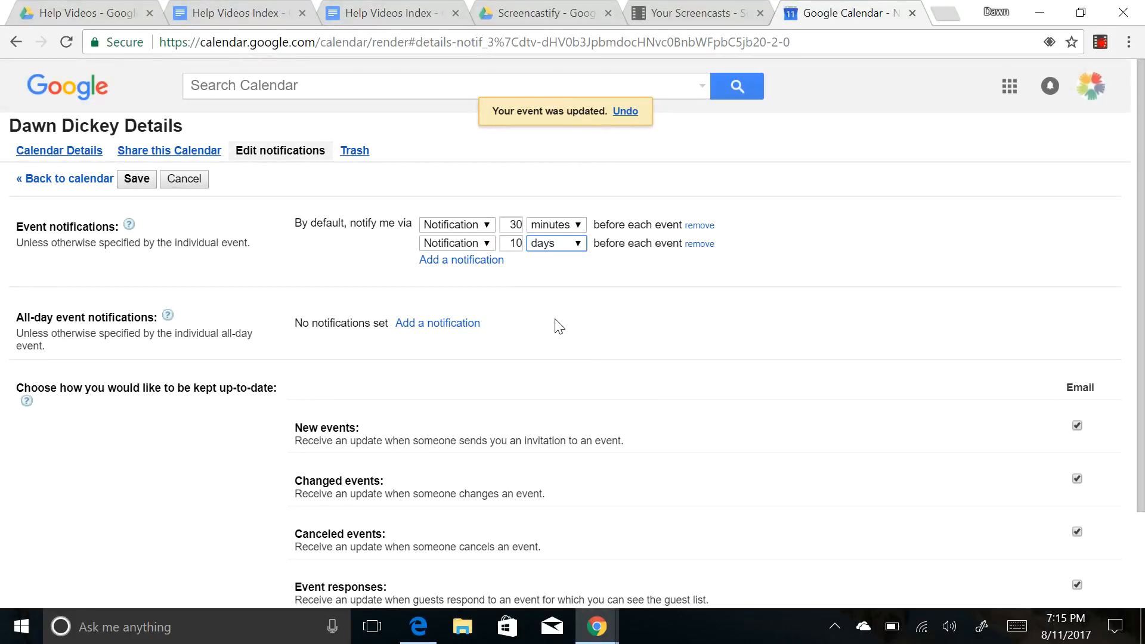
pyautogui.click(516, 244)
pyautogui.press('BackSpace')
pyautogui.click(538, 270)
# - Make the first reminder an Email and toggle the daily agenda email option
pyautogui.click(488, 227)
pyautogui.click(485, 247)
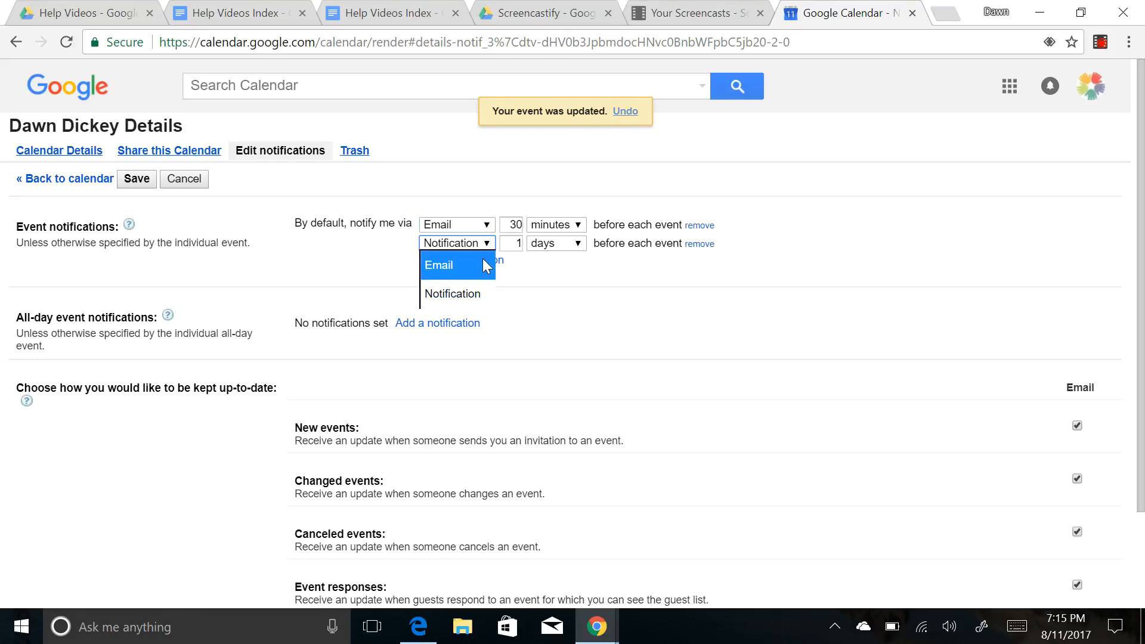
pyautogui.click(482, 260)
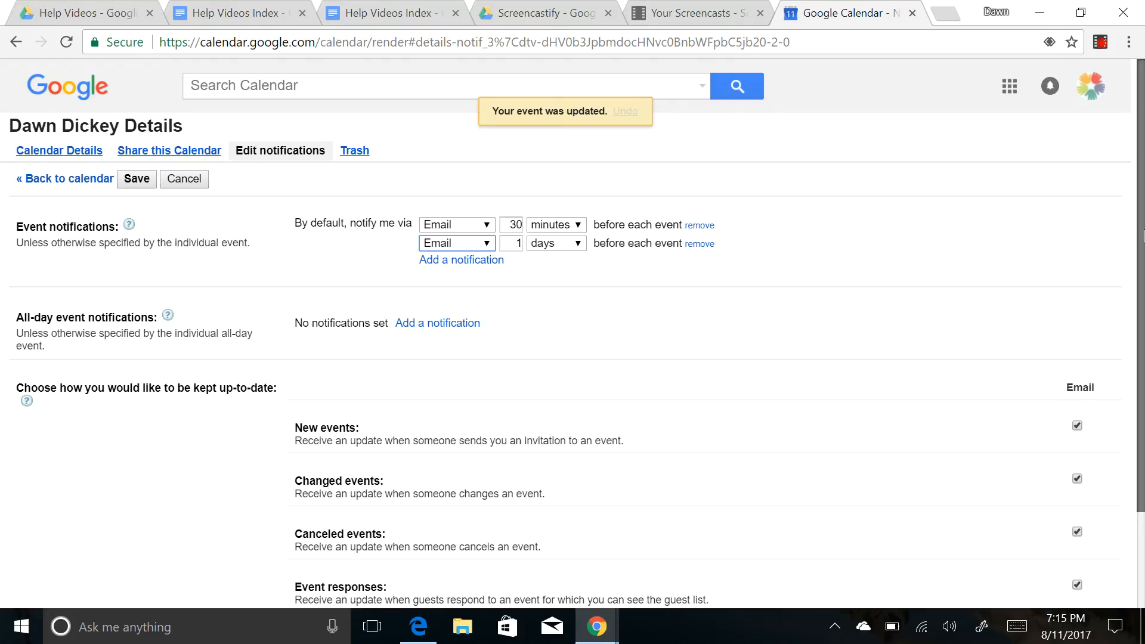
pyautogui.moveTo(1144, 236); pyautogui.dragTo(1144, 340)
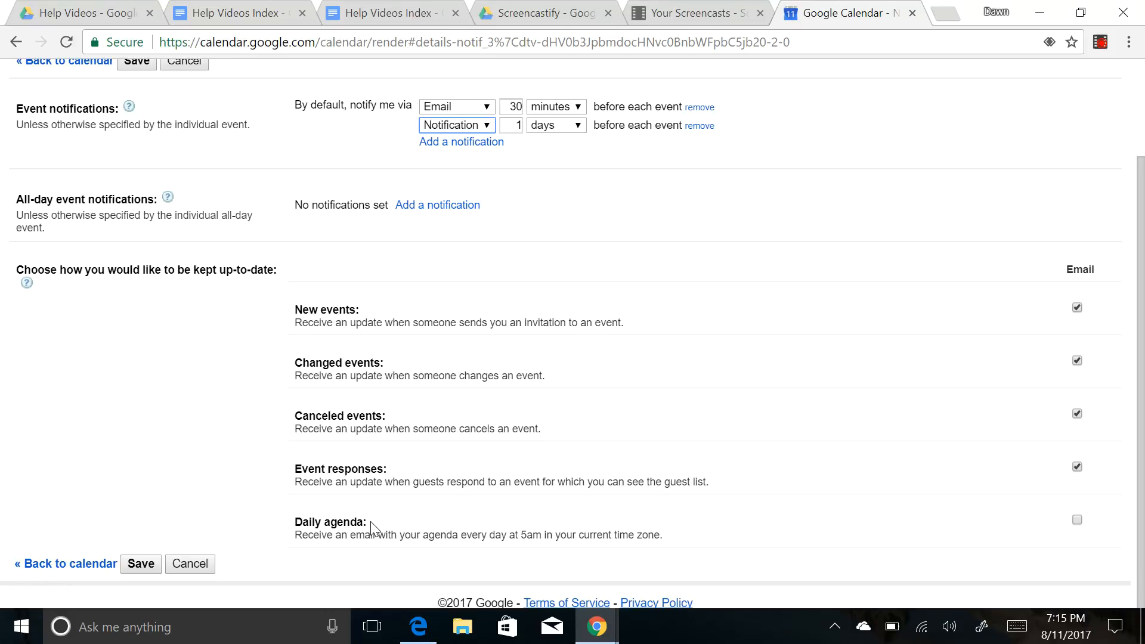
pyautogui.click(1077, 521)
# - Leave notification settings without saving and turn the personal calendar's events back on
pyautogui.click(78, 574)
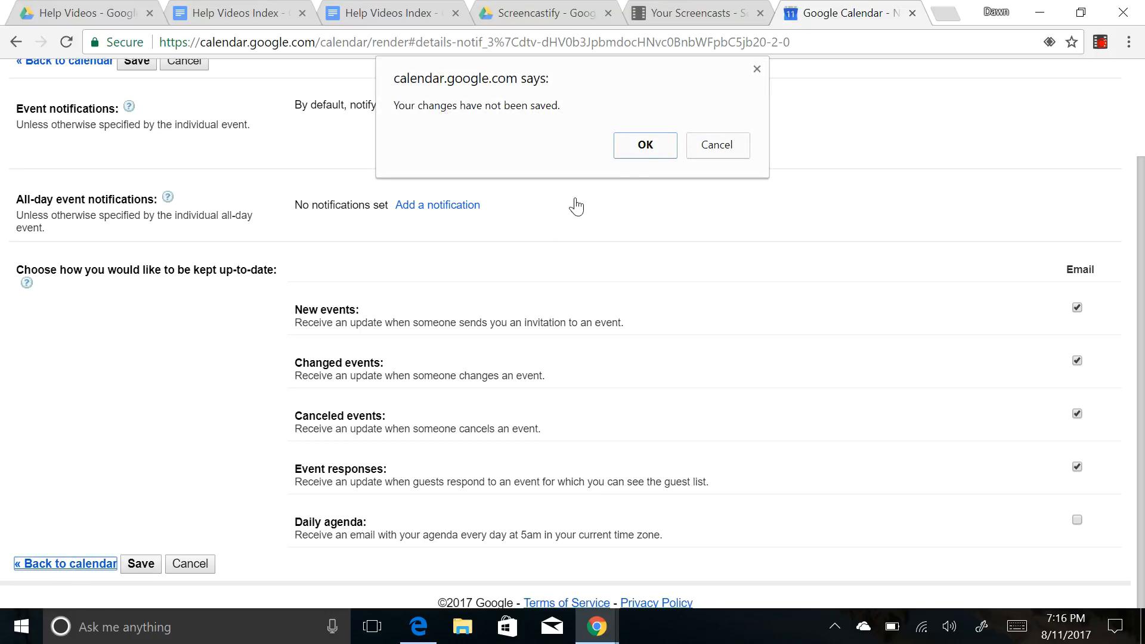
pyautogui.click(641, 149)
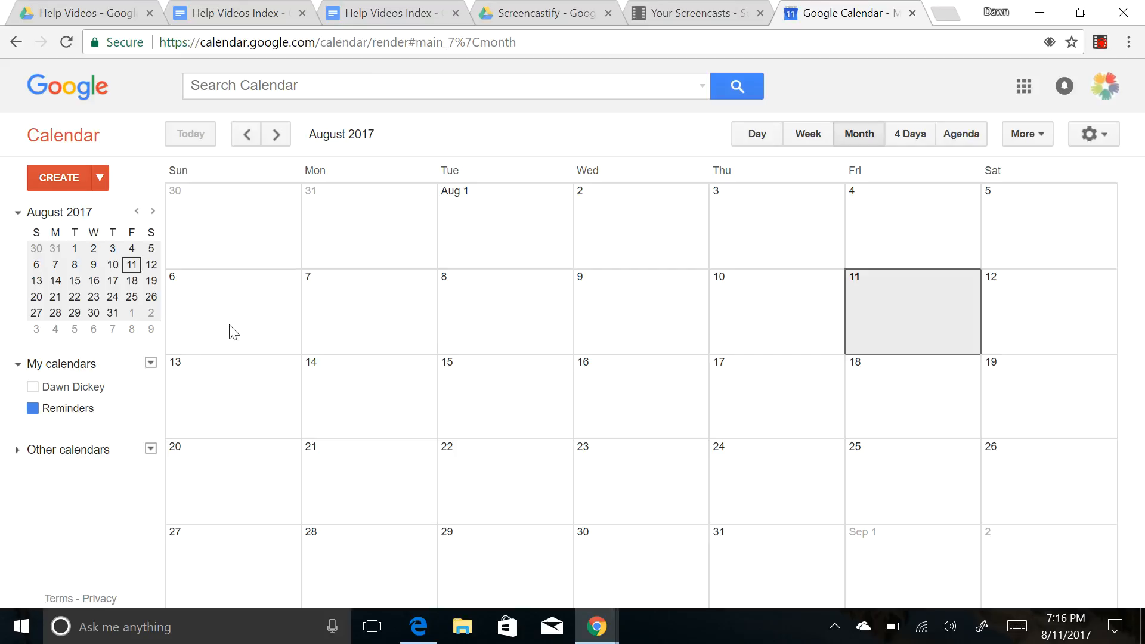
pyautogui.click(113, 385)
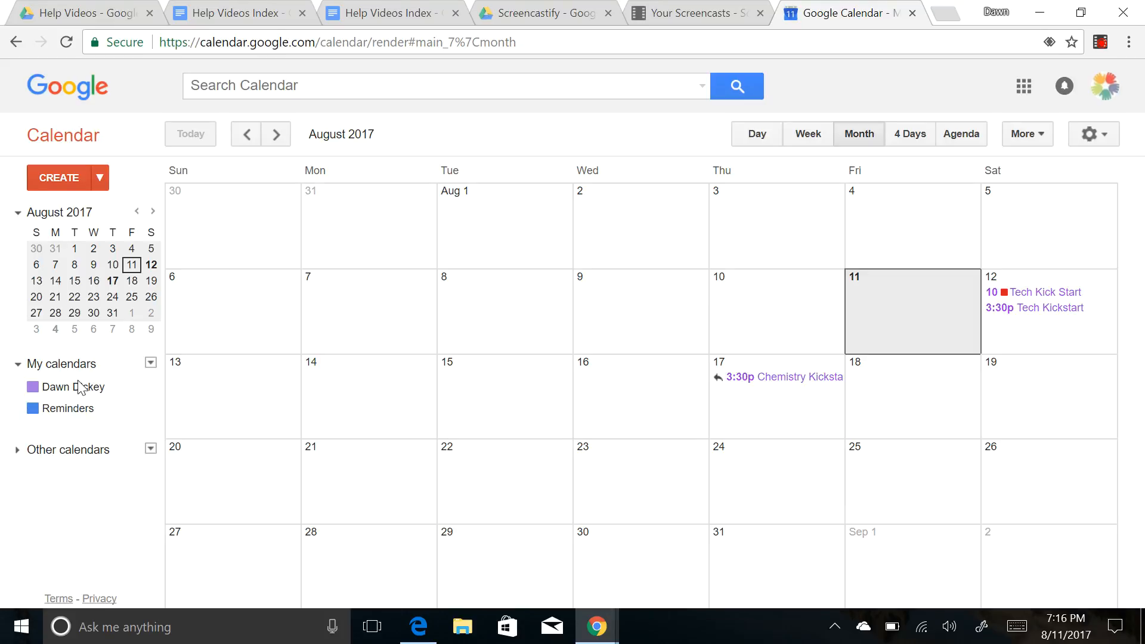
# - Switch off the personal calendar under My calendars, then open and close its options menu
pyautogui.click(150, 363)
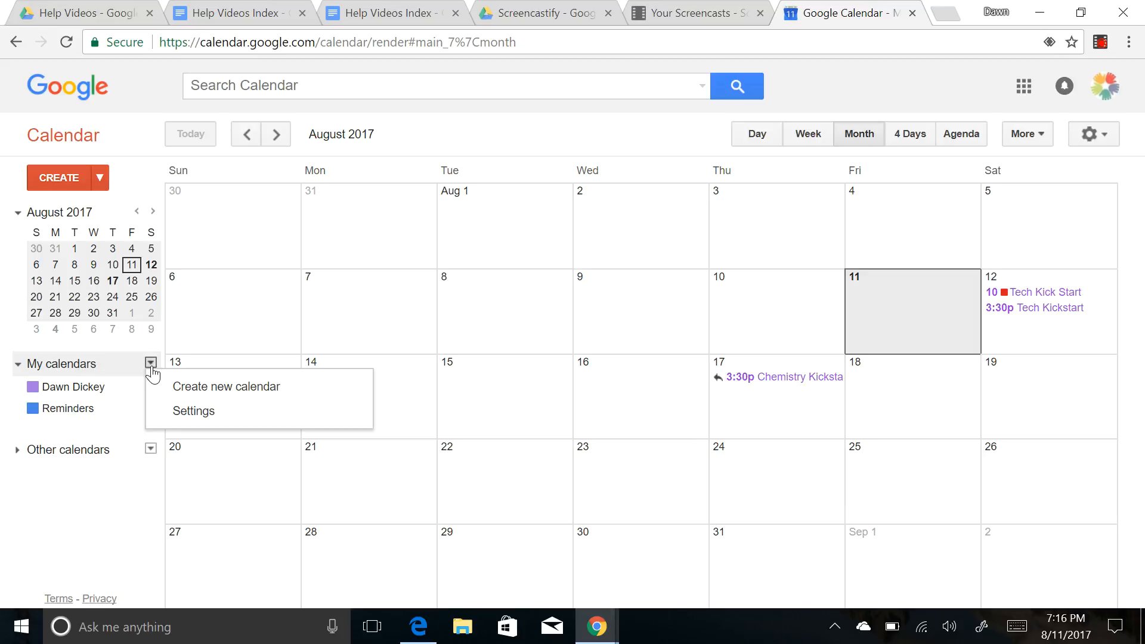
pyautogui.click(133, 390)
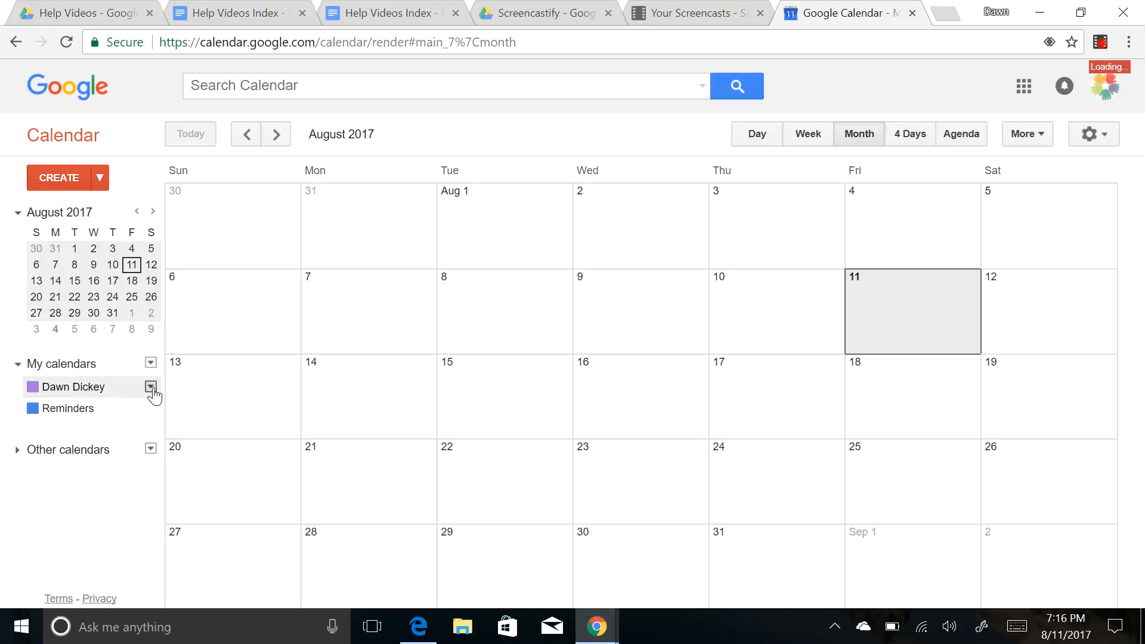
pyautogui.click(151, 388)
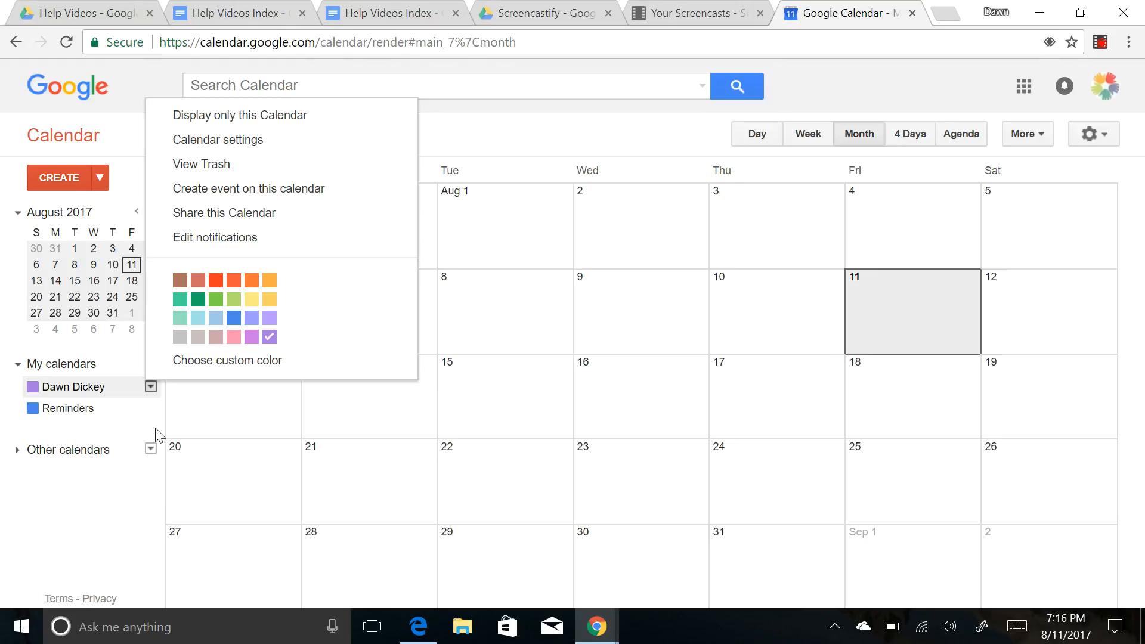
pyautogui.click(135, 520)
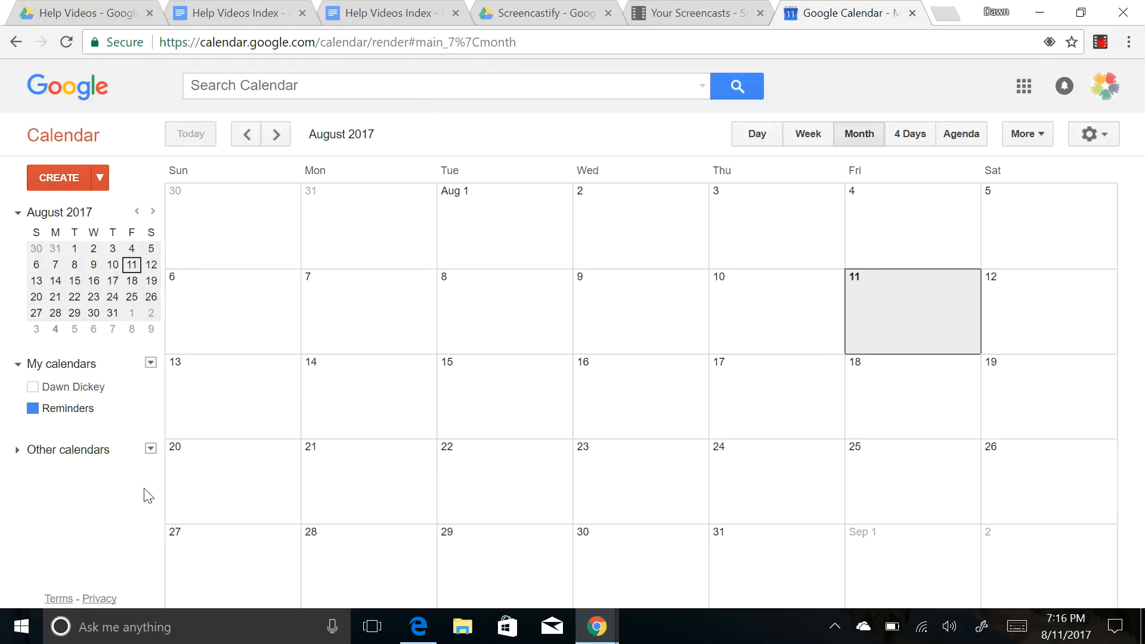